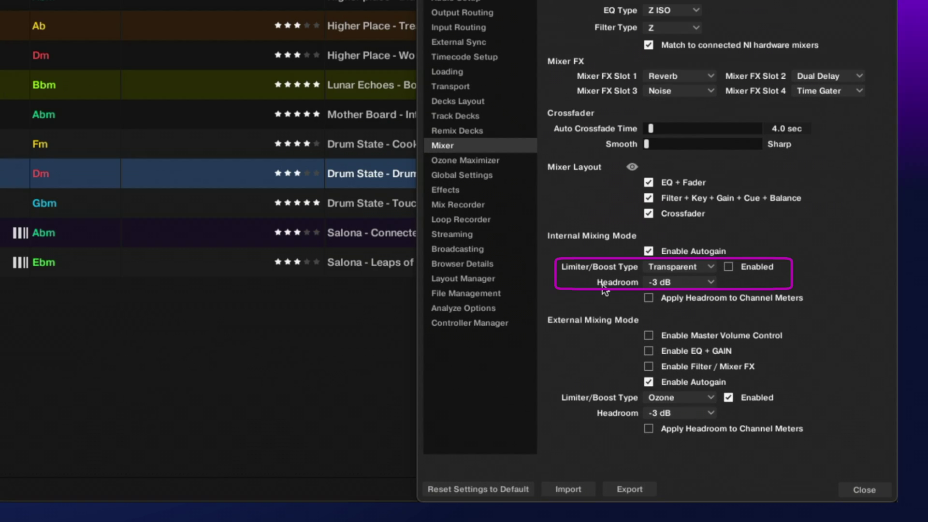
Set the internal mixing headroom to -3 dB and the limiter/boost type to Transparent
left_click(673, 282)
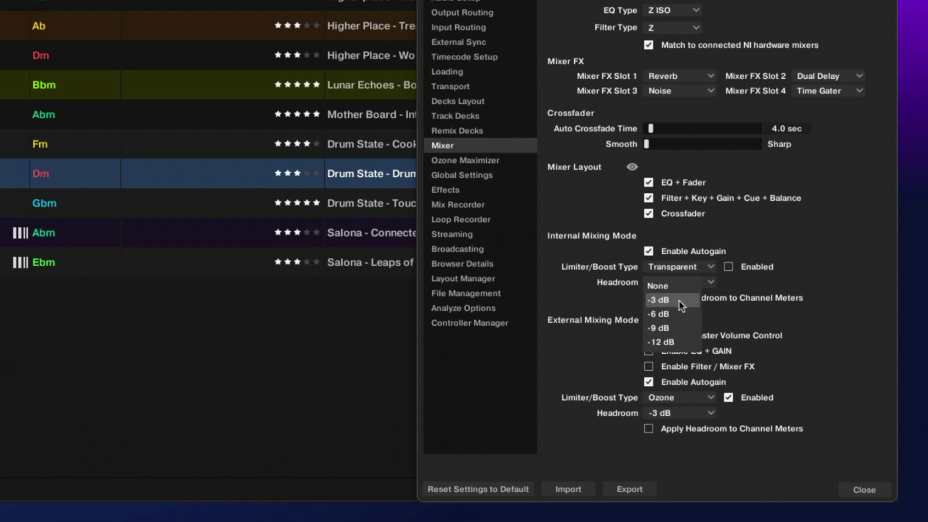
left_click(679, 299)
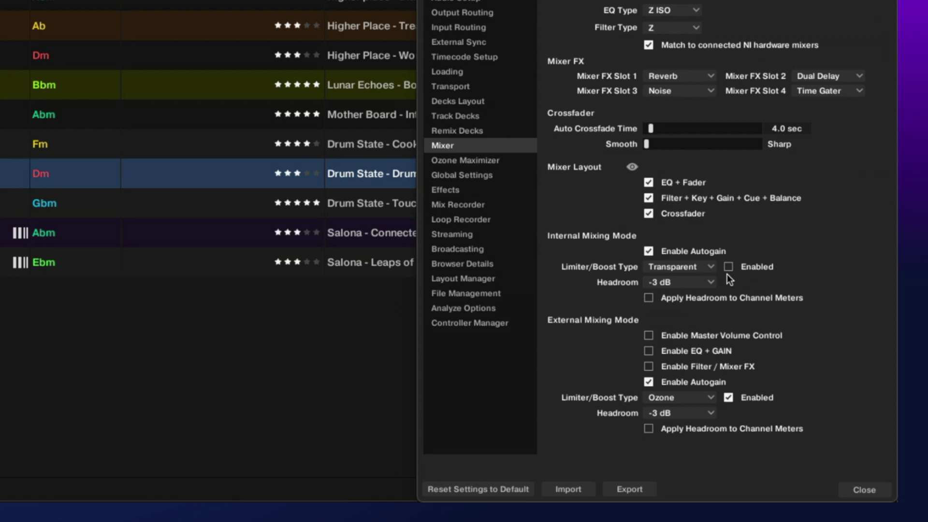
left_click(677, 266)
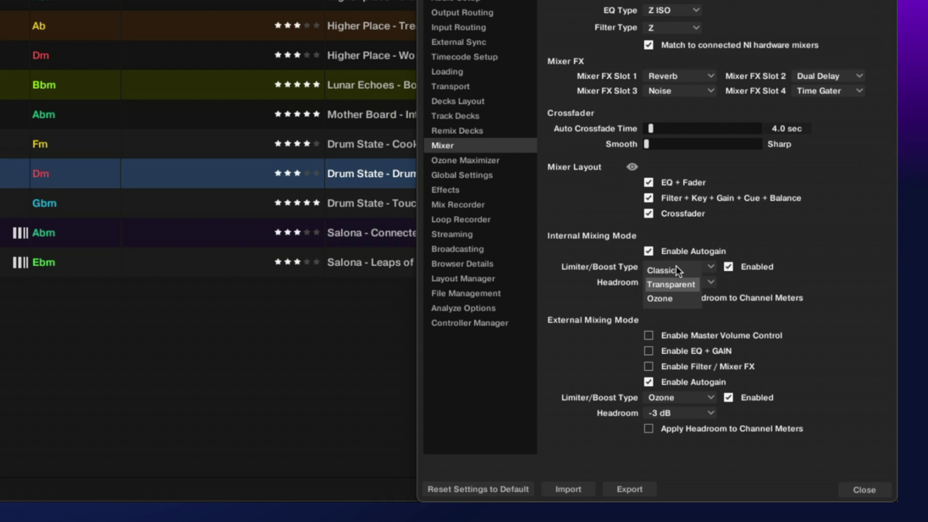
left_click(671, 285)
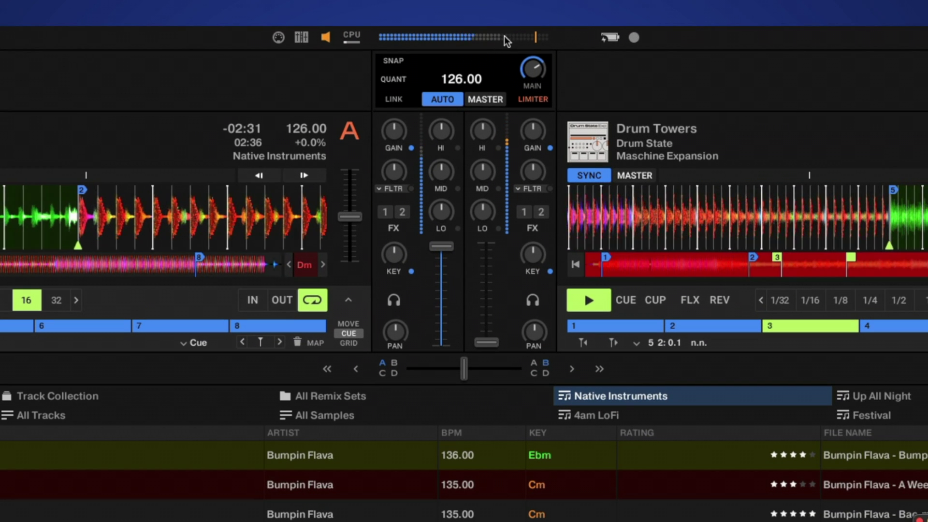
Enable FX units 1 and 2 on channel A and switch on the master LIMITER
left_click(386, 212)
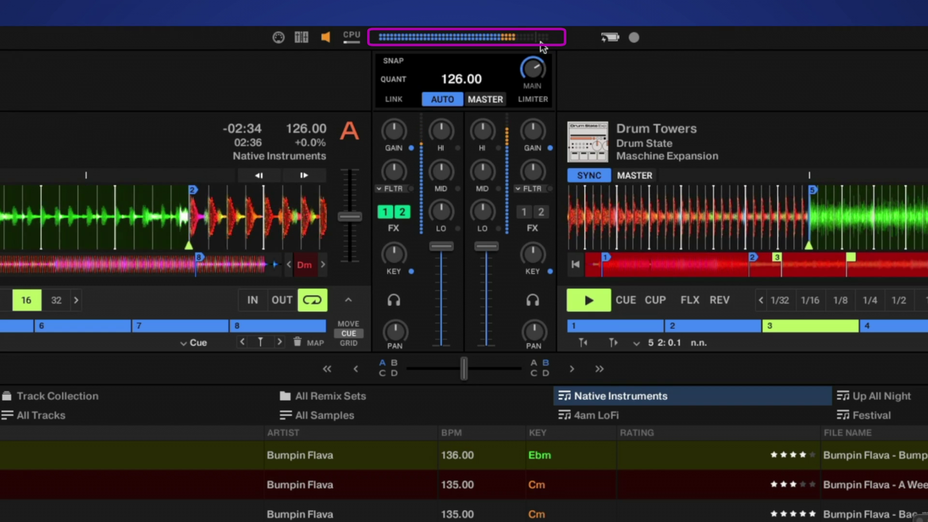
left_click(533, 98)
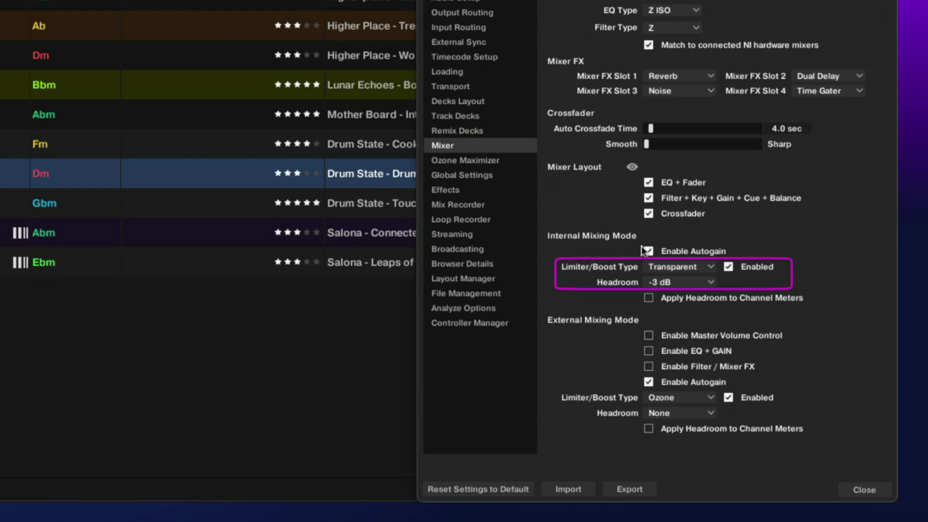
Set the internal mixing limiter type to Ozone with -6 dB headroom
left_click(700, 263)
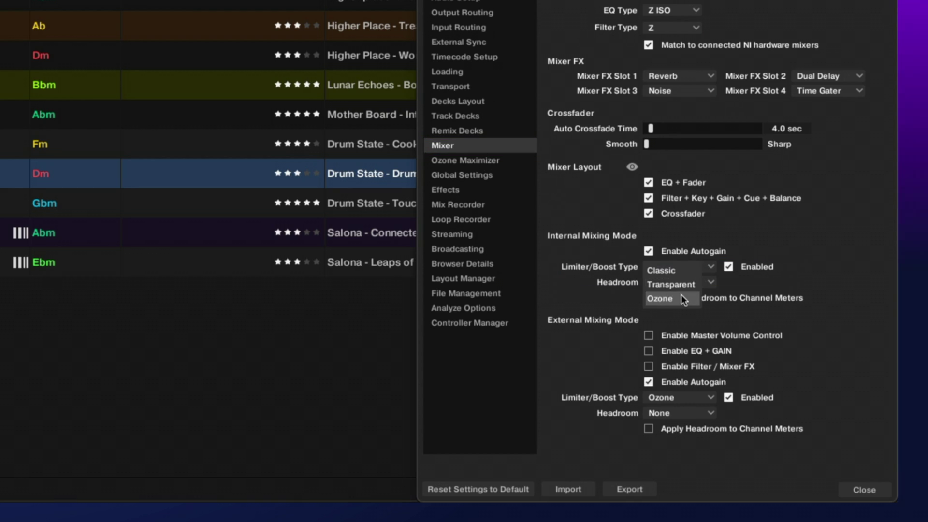
left_click(681, 295)
left_click(702, 280)
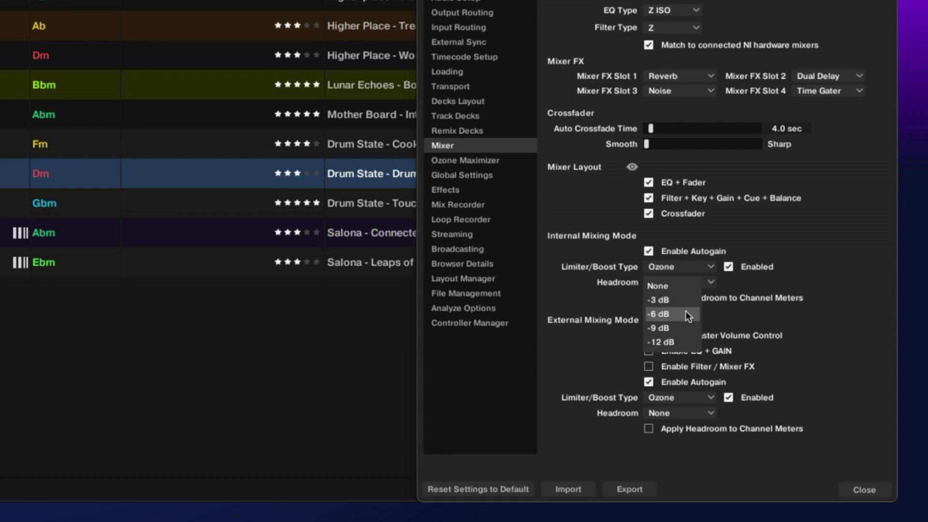
left_click(685, 311)
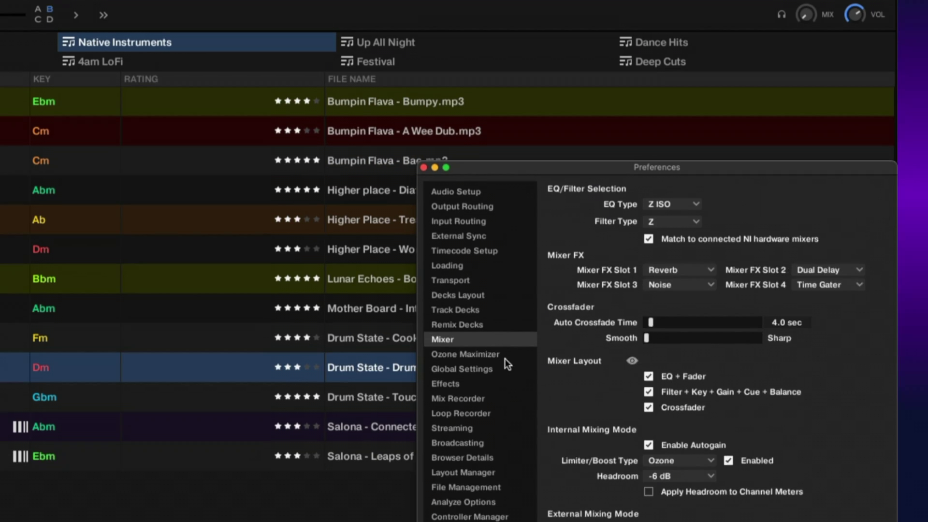
left_click(501, 392)
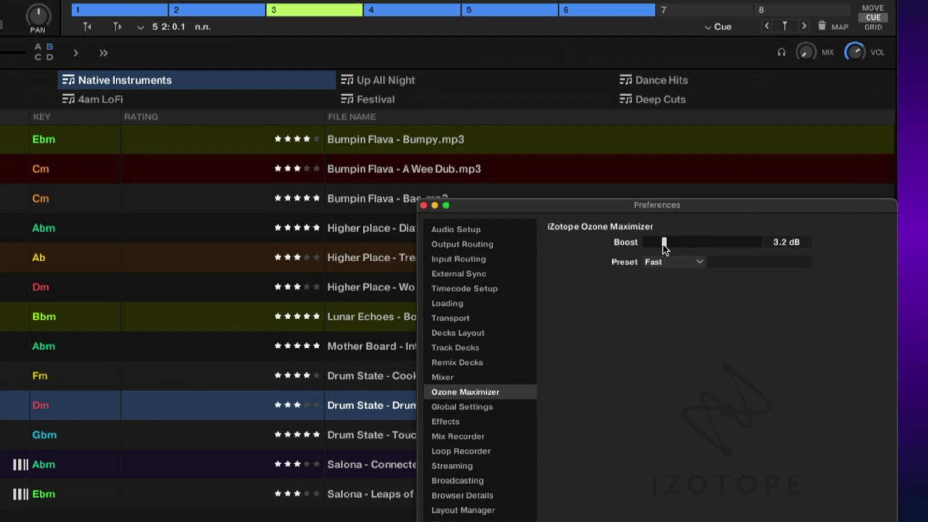
Drag the Ozone Maximizer Boost slider up from 3.2 dB to about 4.8 dB
left_click_drag(664, 244, 678, 245)
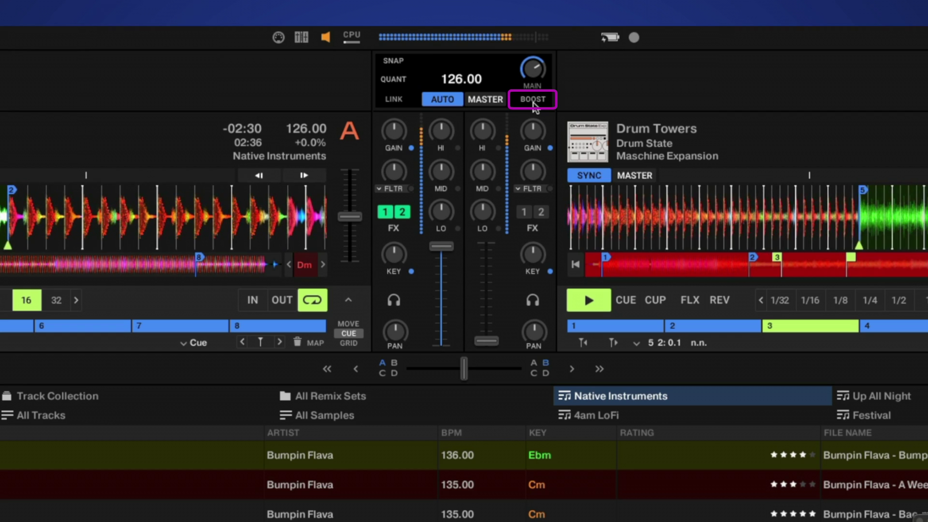
Turn on the BOOST indicator in the master section
left_click(534, 100)
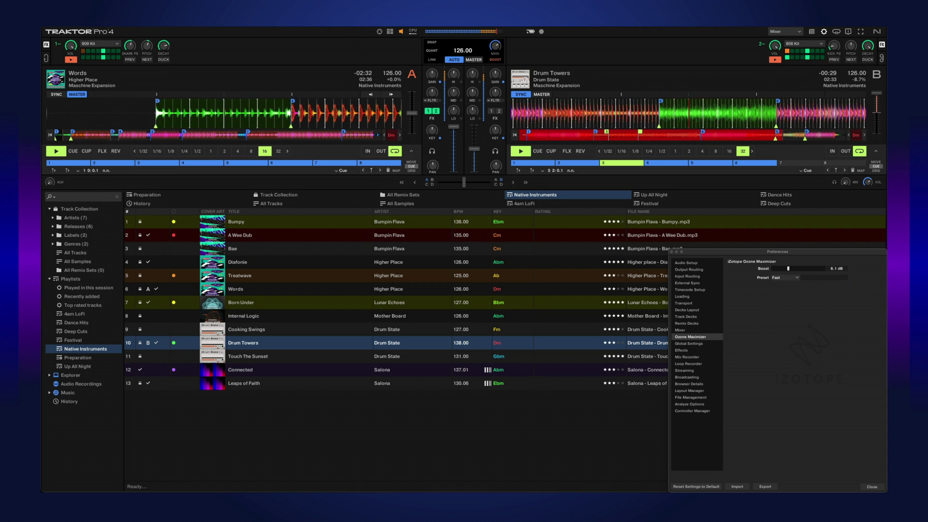
Confirm Fast in the Ozone Maximizer Preset dropdown, then return to the Mixer page
left_click(787, 277)
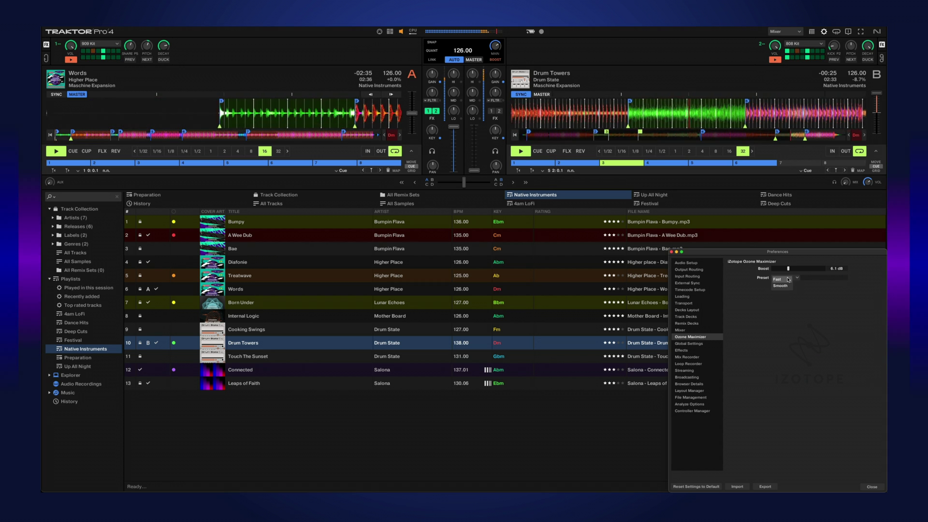
left_click(787, 279)
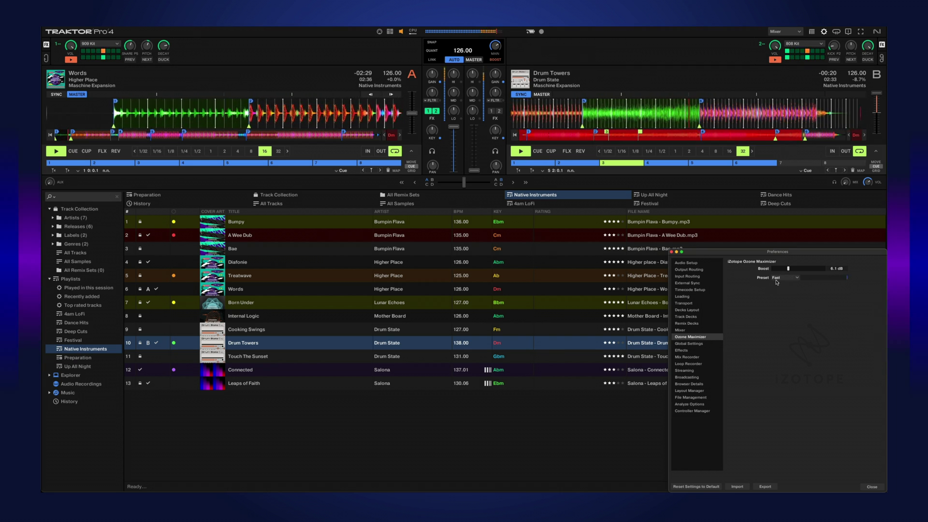
left_click(777, 280)
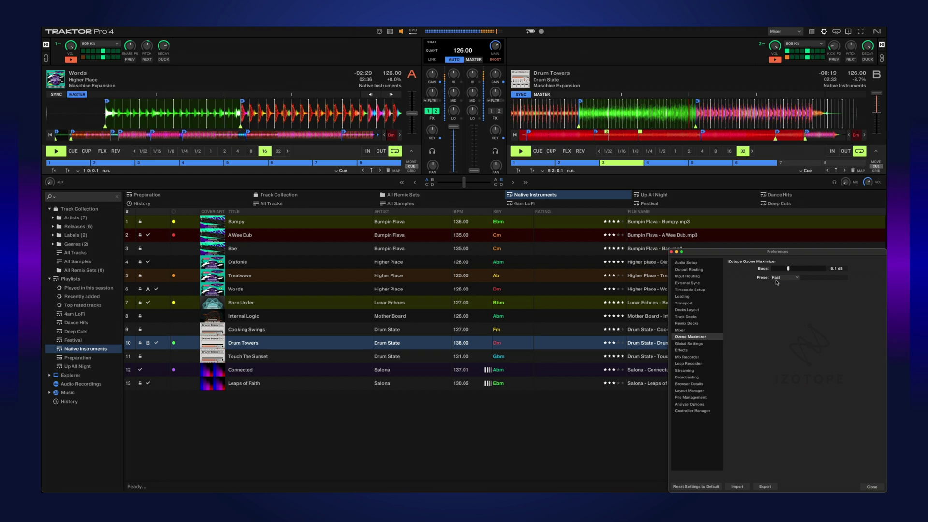
left_click(696, 330)
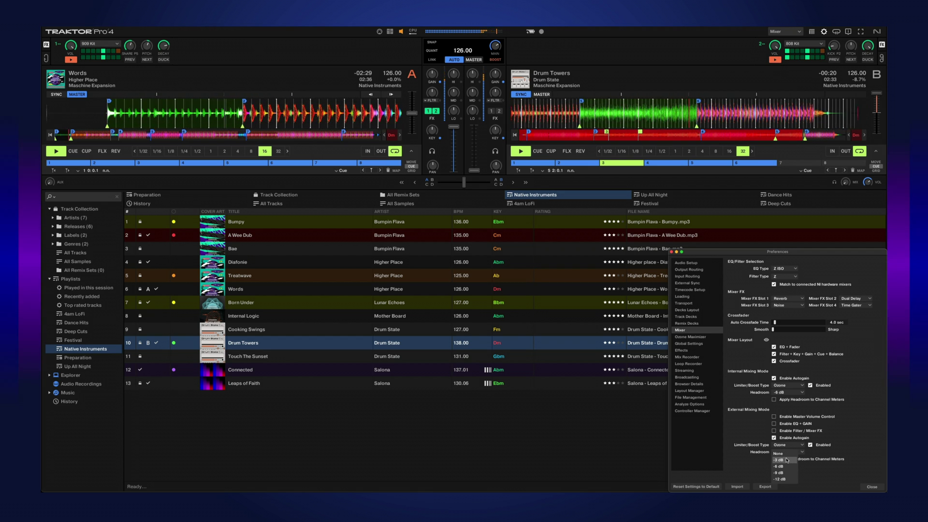
Go back to the Ozone Maximizer page, still at 6.1 dB boost with the Fast preset
left_click(696, 338)
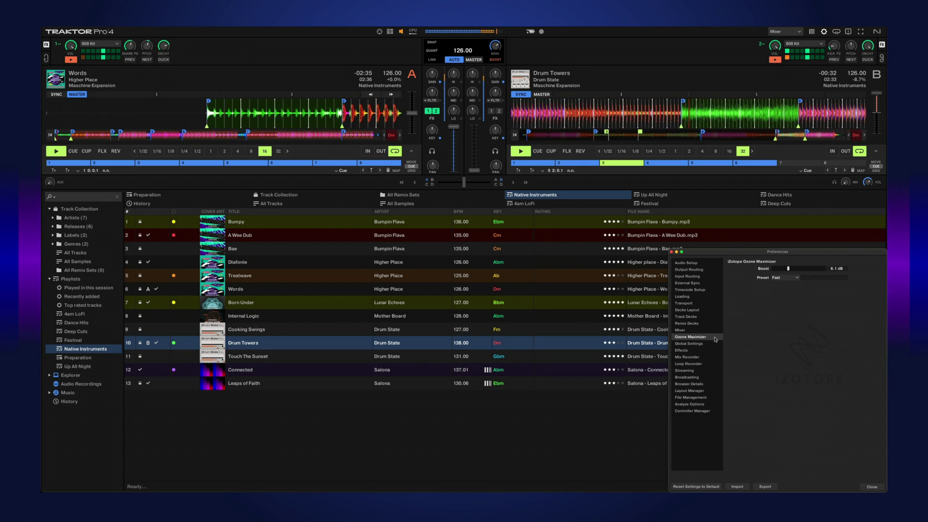